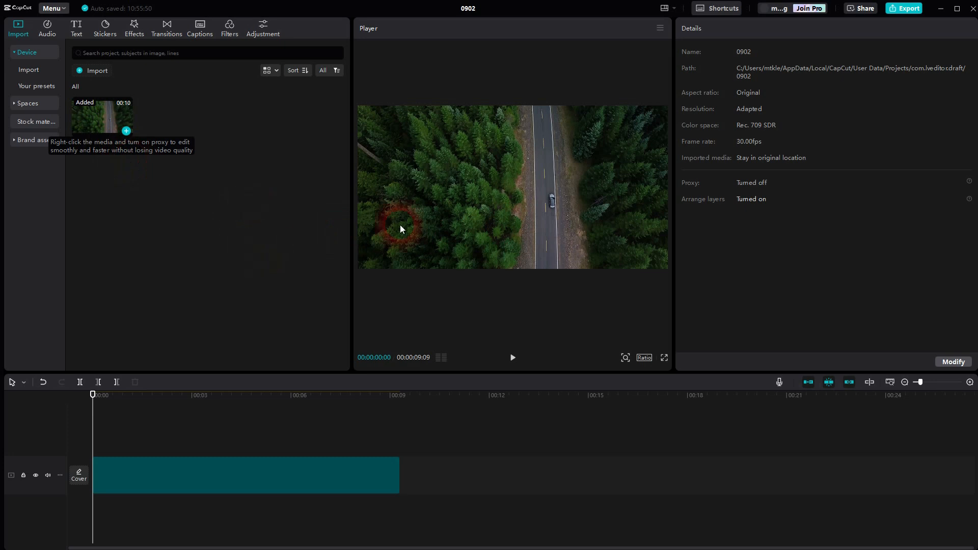
Add a default text clip stretched to the full length of the road video and change its wording to ZOOM.
click(78, 33)
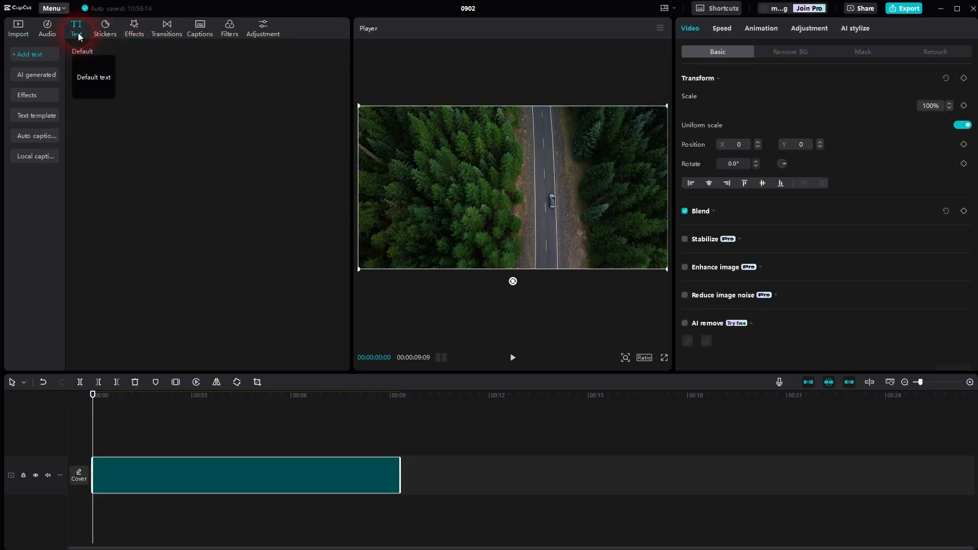
click(110, 92)
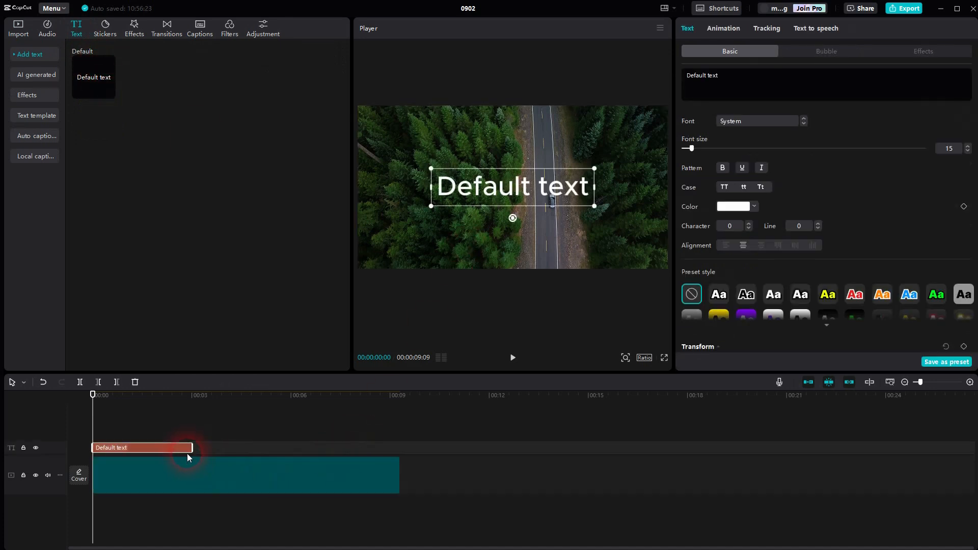
drag(188, 448, 405, 453)
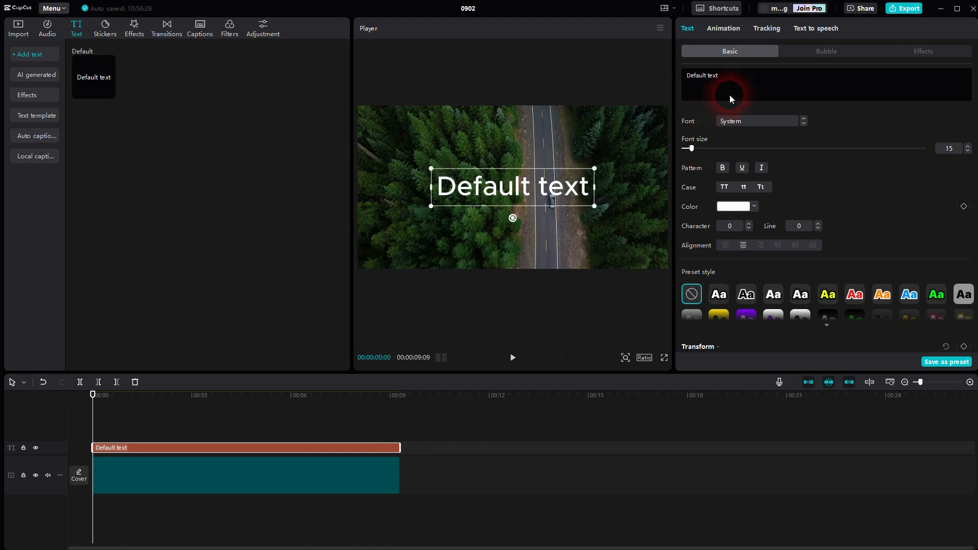
drag(690, 81, 798, 84)
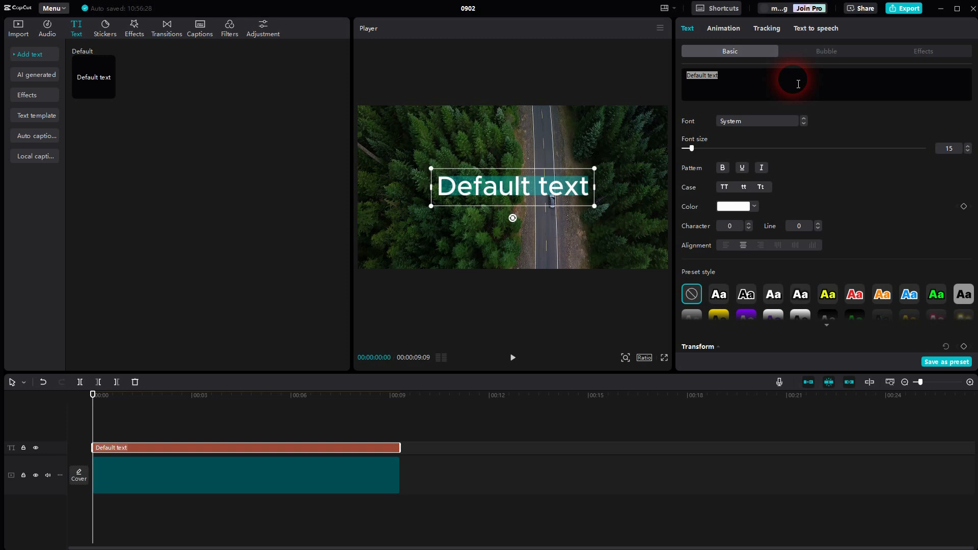
text(ZOOM)
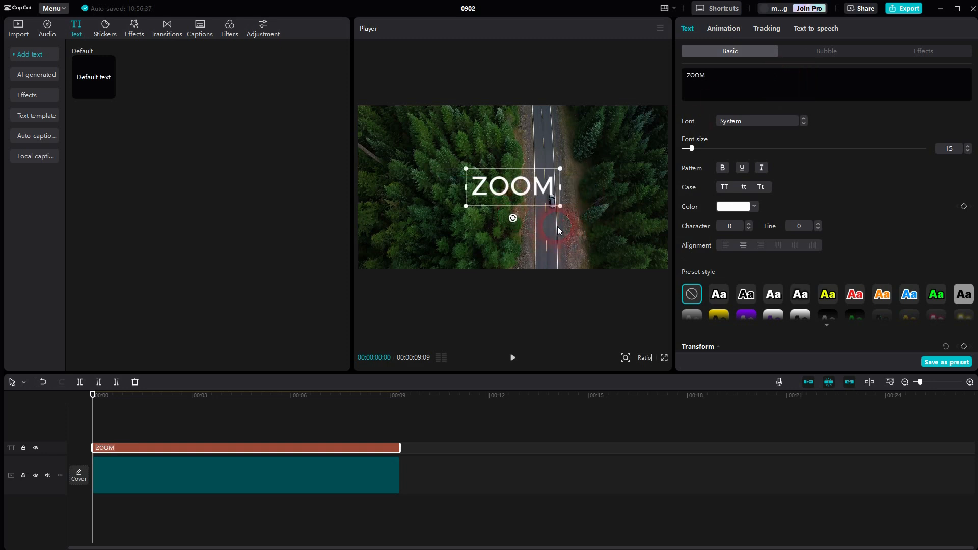
Format the ZOOM text in the ZY Resolve font at size 46 with bold.
drag(696, 146, 712, 155)
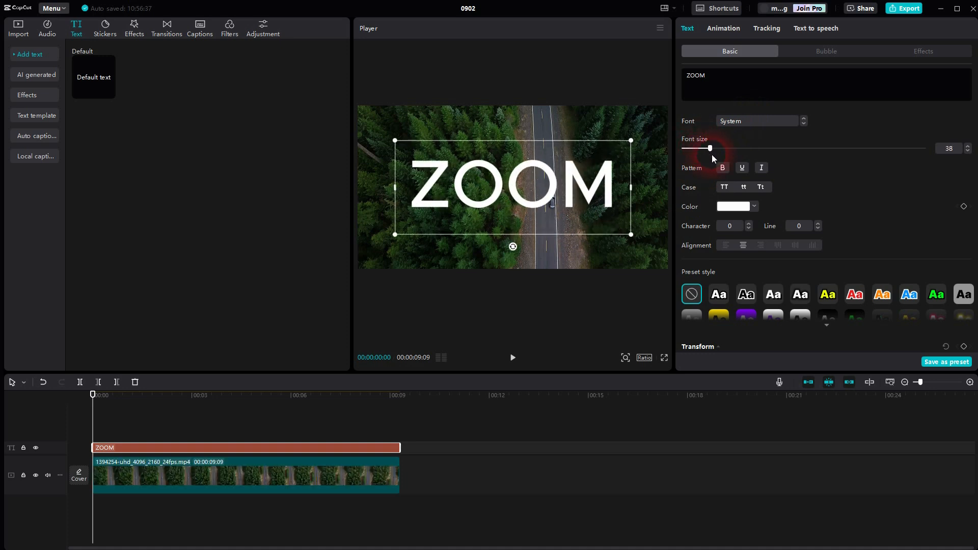
click(739, 122)
click(757, 183)
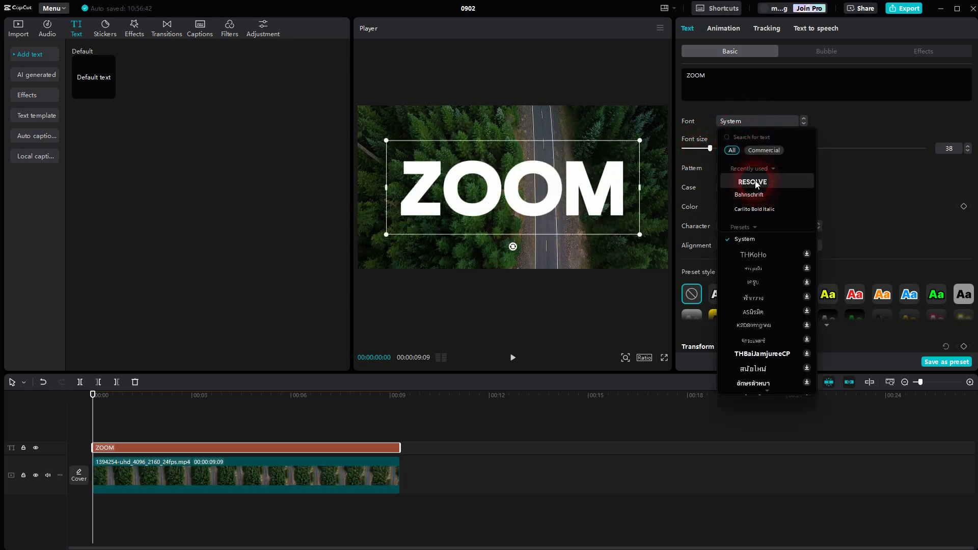
drag(710, 149, 718, 151)
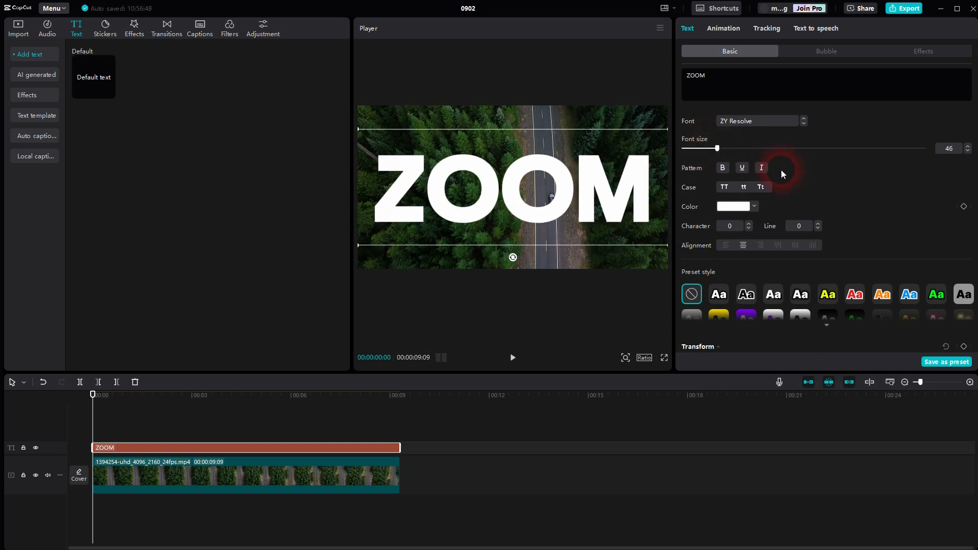
click(723, 169)
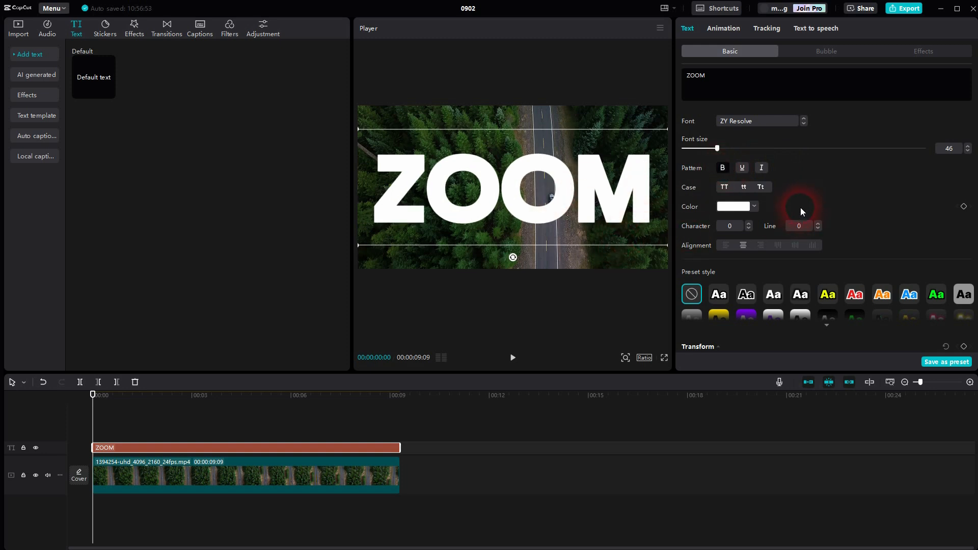
Change the ZOOM text colour to a fully saturated bright green.
click(729, 206)
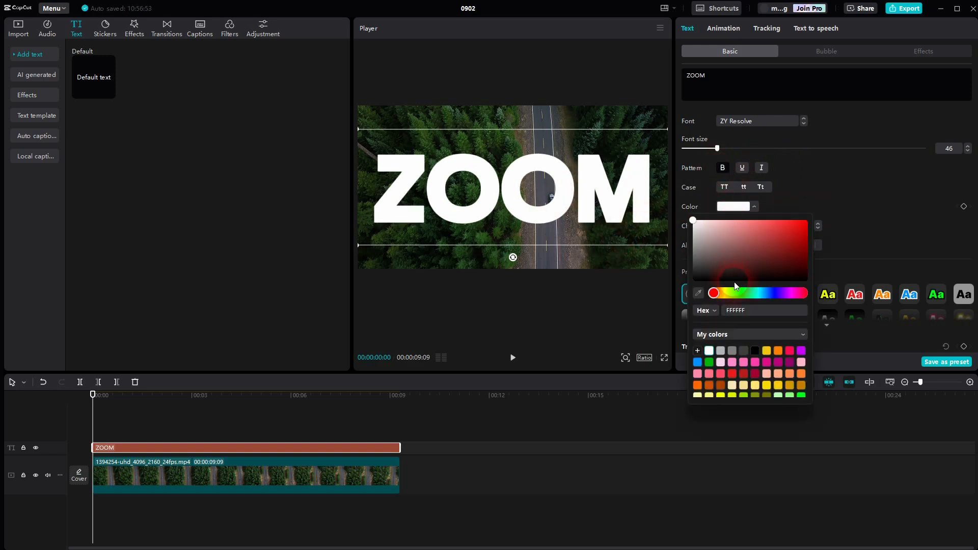
click(742, 293)
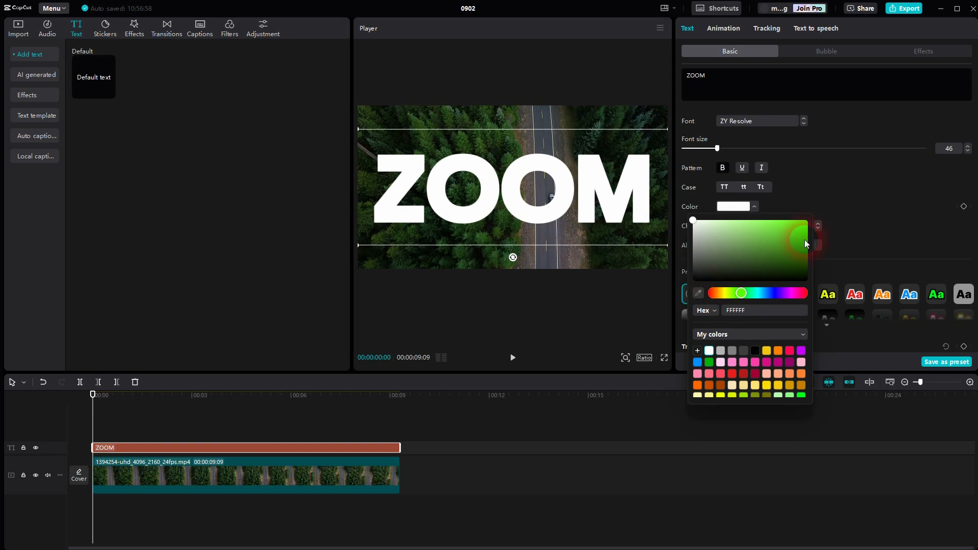
drag(805, 244, 817, 215)
click(844, 178)
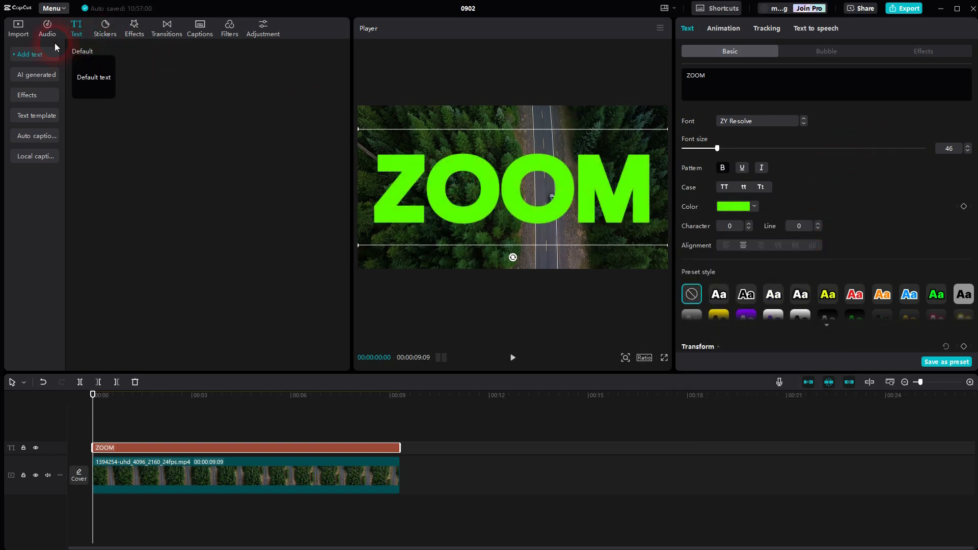
Search the stock material for "black" and add the plain black image at the start of the timeline.
click(19, 33)
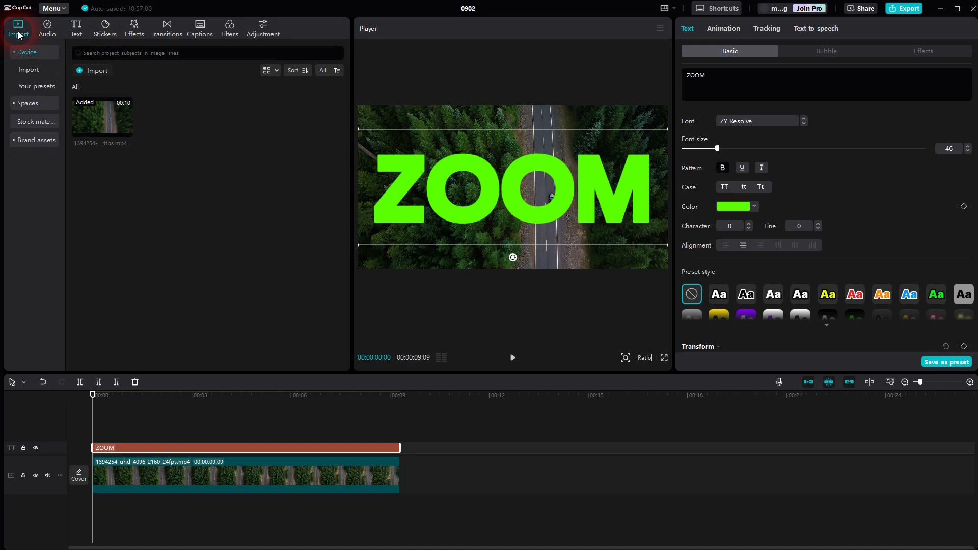
click(28, 103)
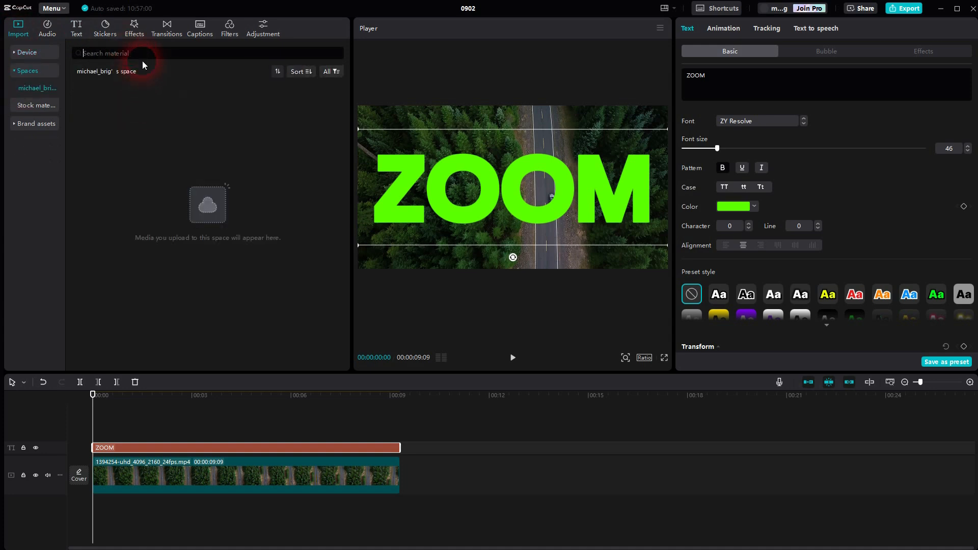
click(32, 105)
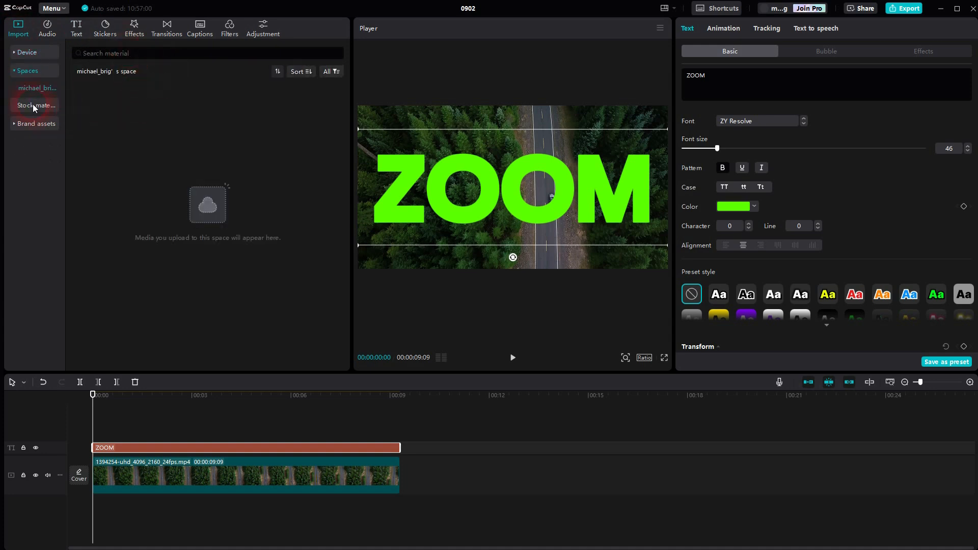
click(138, 53)
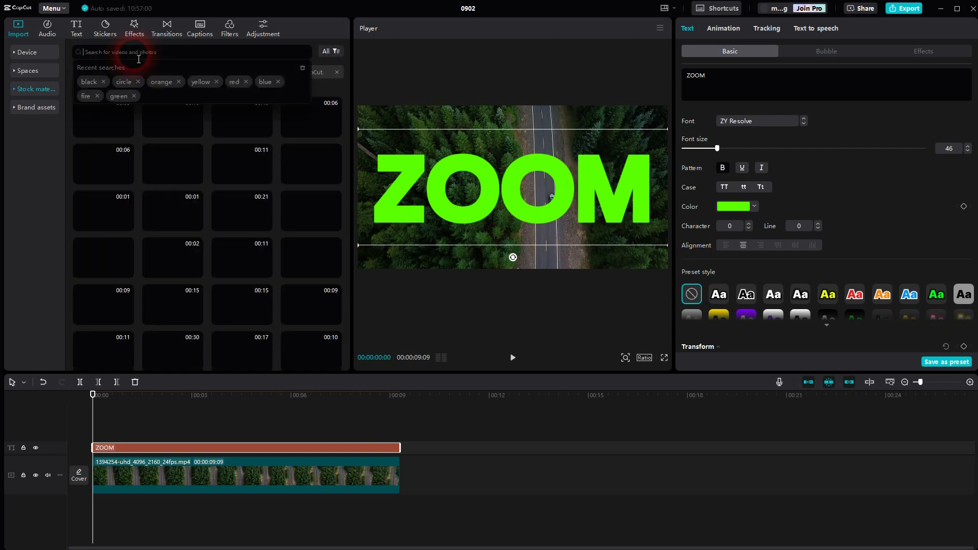
text(black)
key(Return)
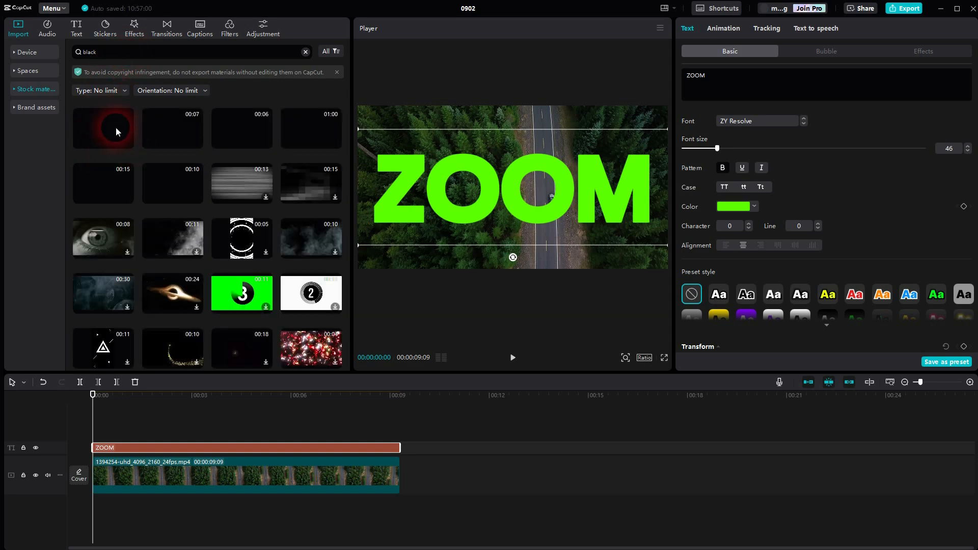
click(128, 143)
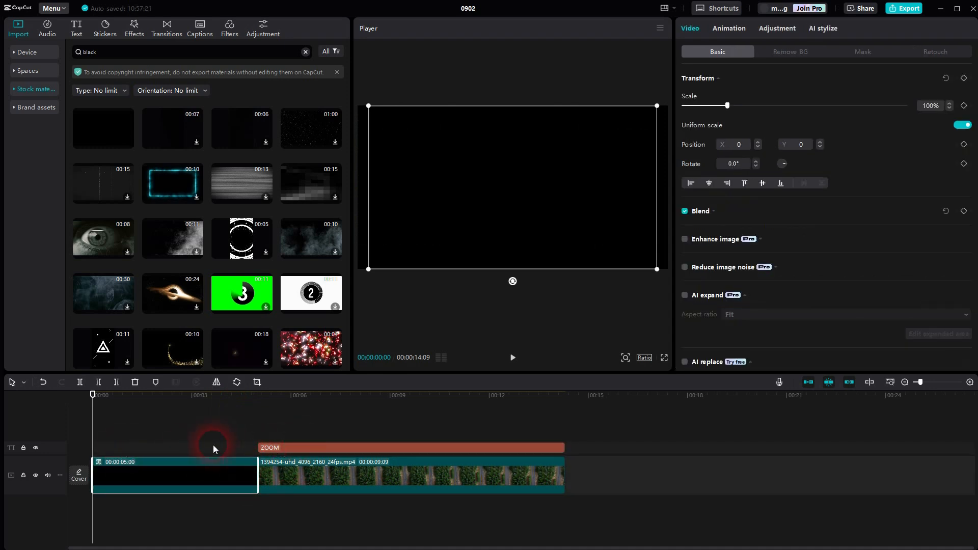
Move the ZOOM text back to the timeline start and place the road video on a track above it, also at the start.
click(270, 448)
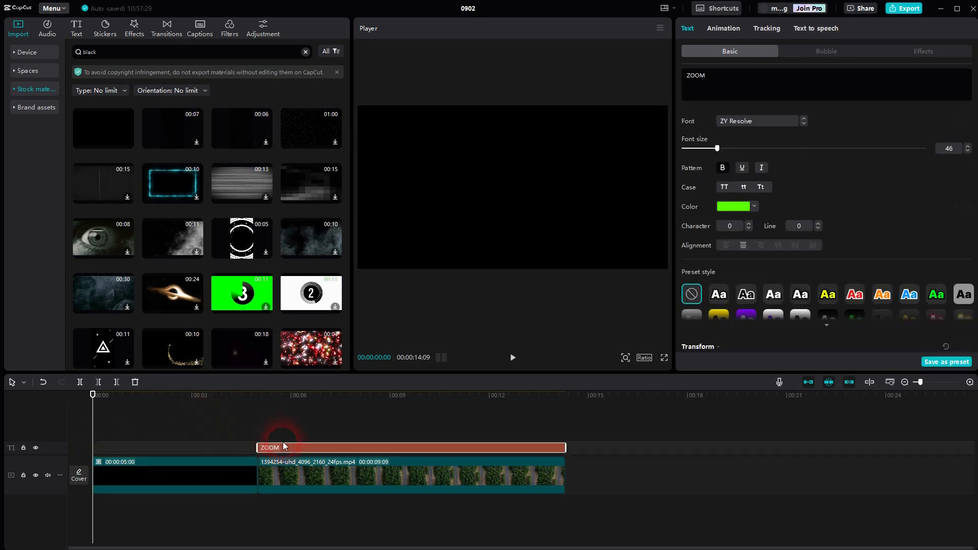
drag(284, 447, 105, 448)
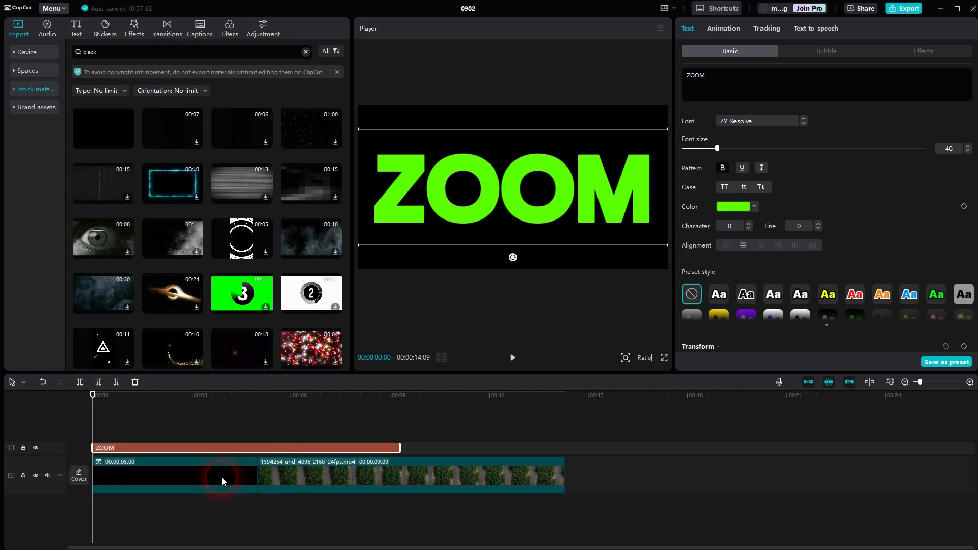
click(310, 477)
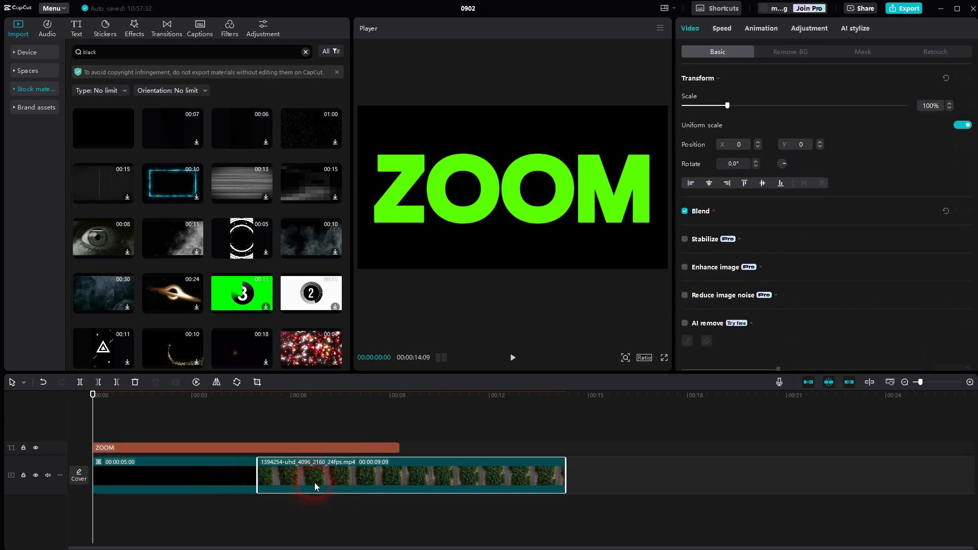
drag(316, 479, 115, 413)
Extend the black clip to 00:00:09:09 to match the ZOOM text and hide the road video's track.
drag(263, 499, 404, 499)
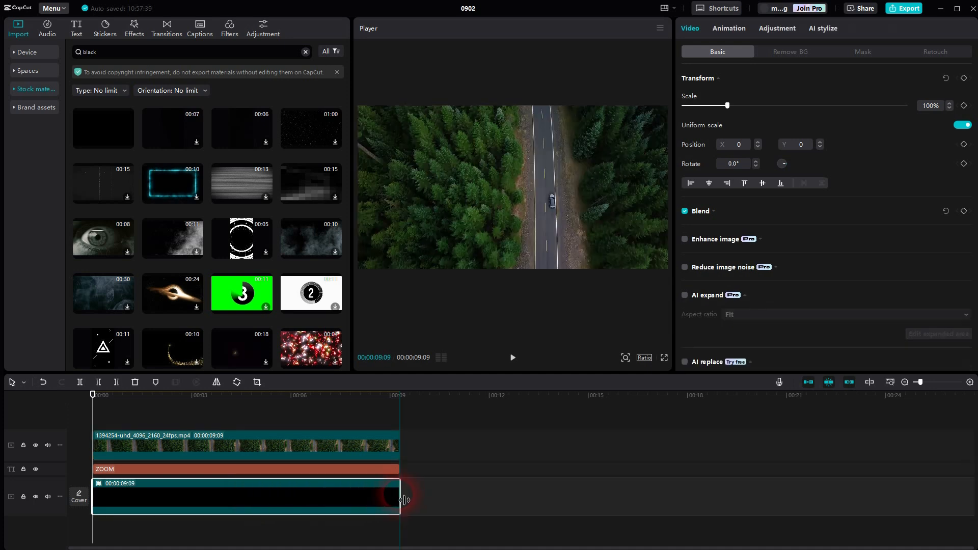
click(35, 445)
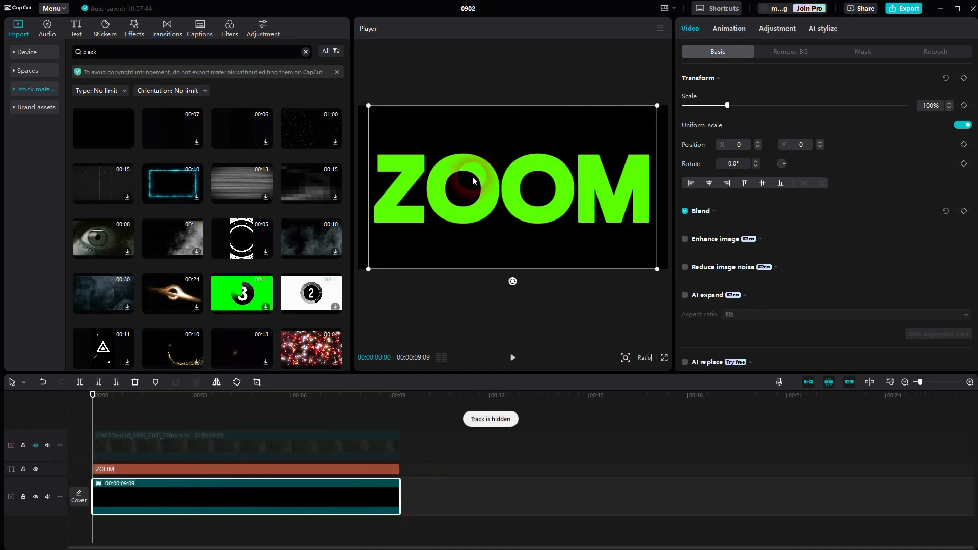
Combine the ZOOM text and the black clip into a compound clip.
drag(417, 466, 357, 497)
right_click(331, 488)
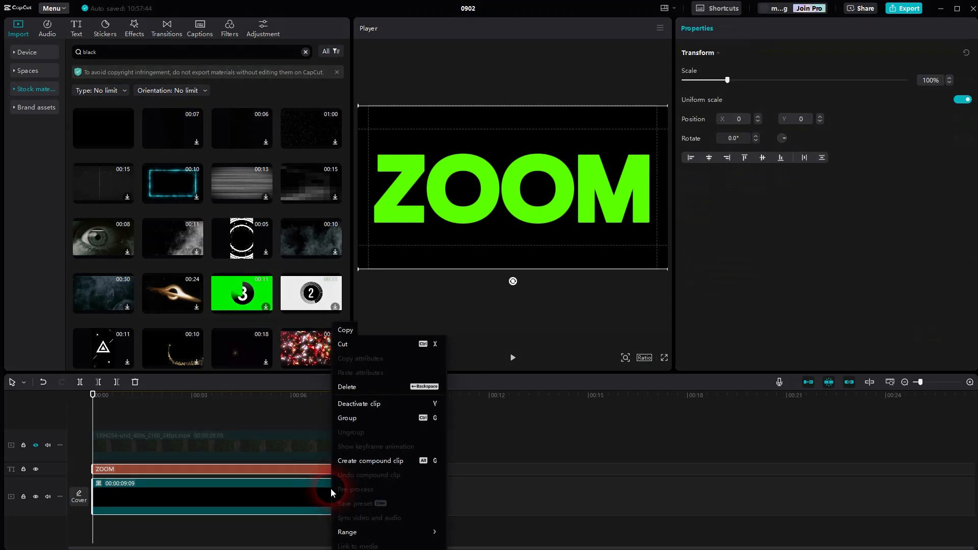
click(358, 460)
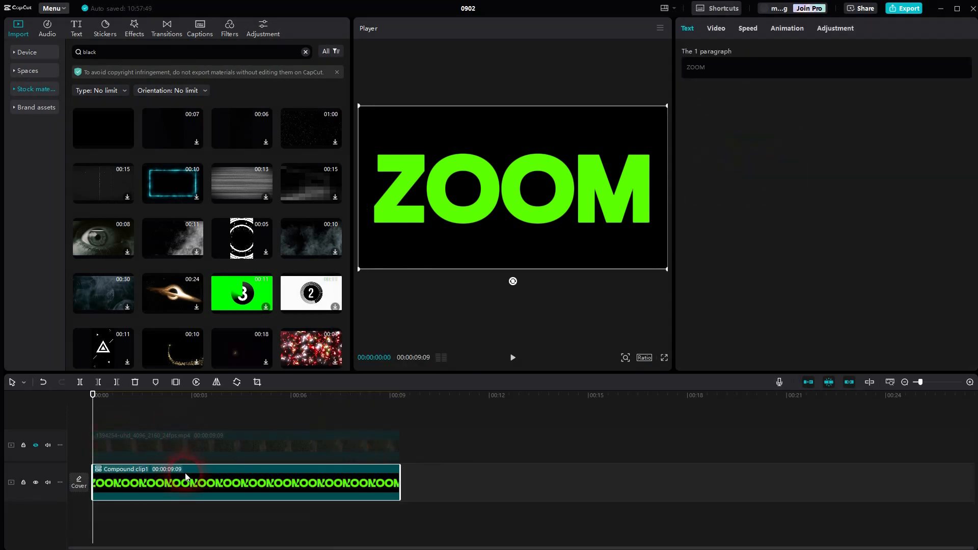
Move the compound clip to a track above the road video and unhide the video's track.
drag(186, 479, 183, 411)
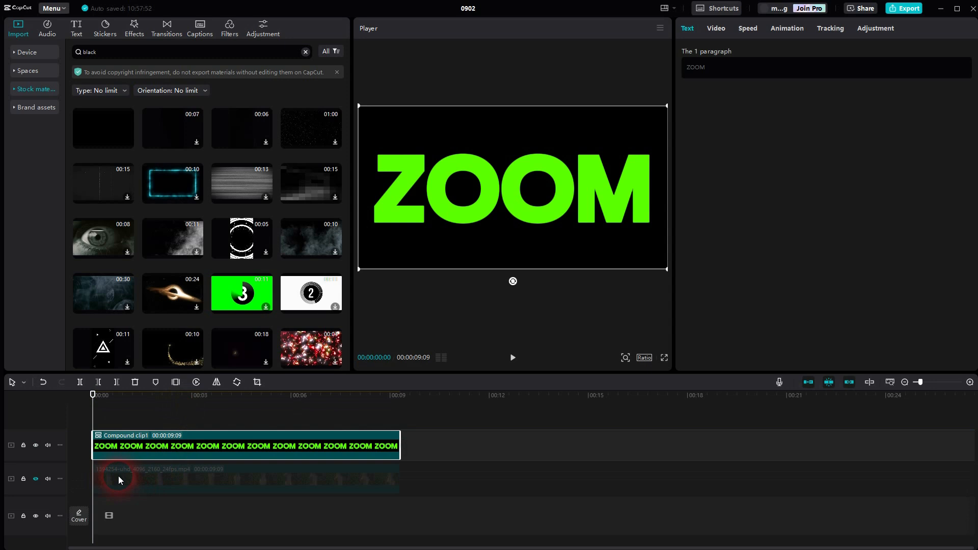
click(34, 477)
click(156, 478)
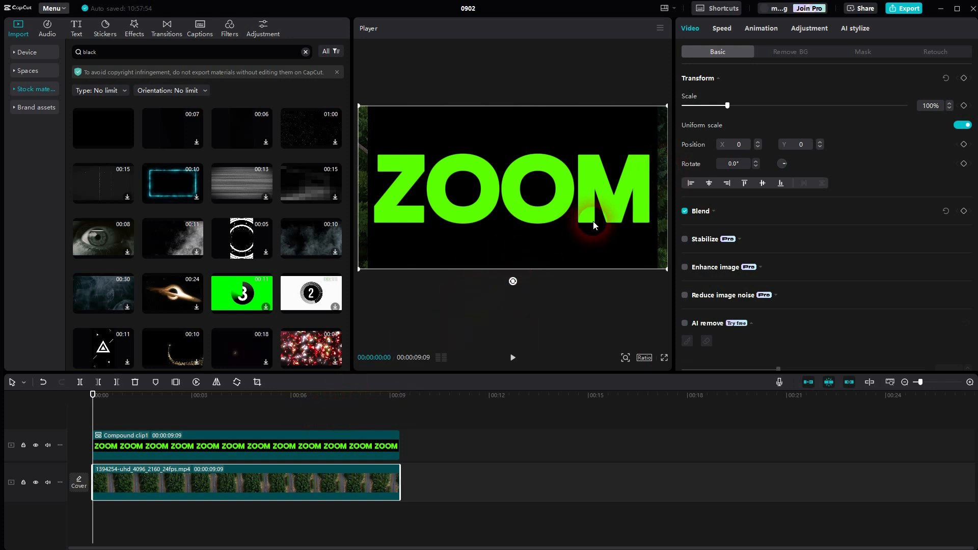
Undo the track changes and the compound clip, back to the separate ZOOM text and black clip.
key(ctrl+z)
key(ctrl+z)
key(ctrl+z)
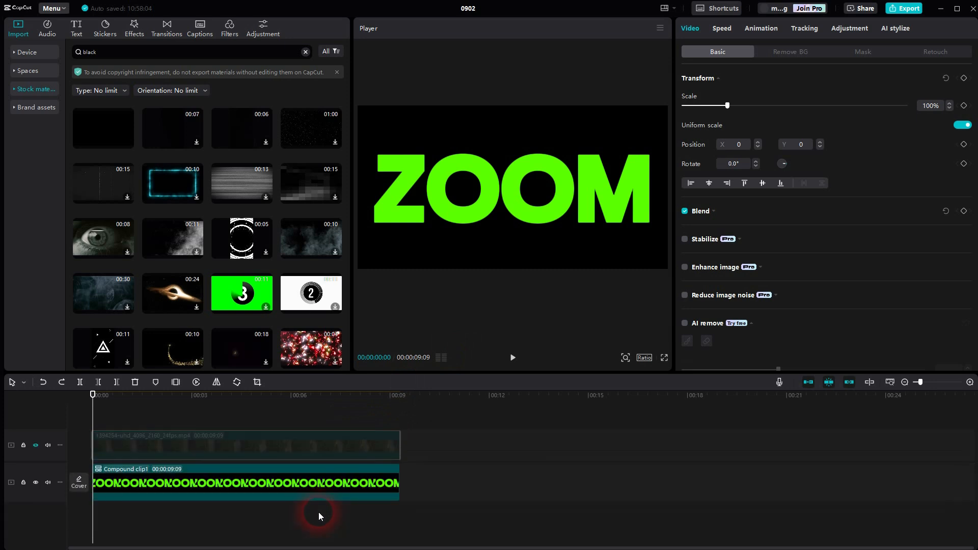
key(ctrl+z)
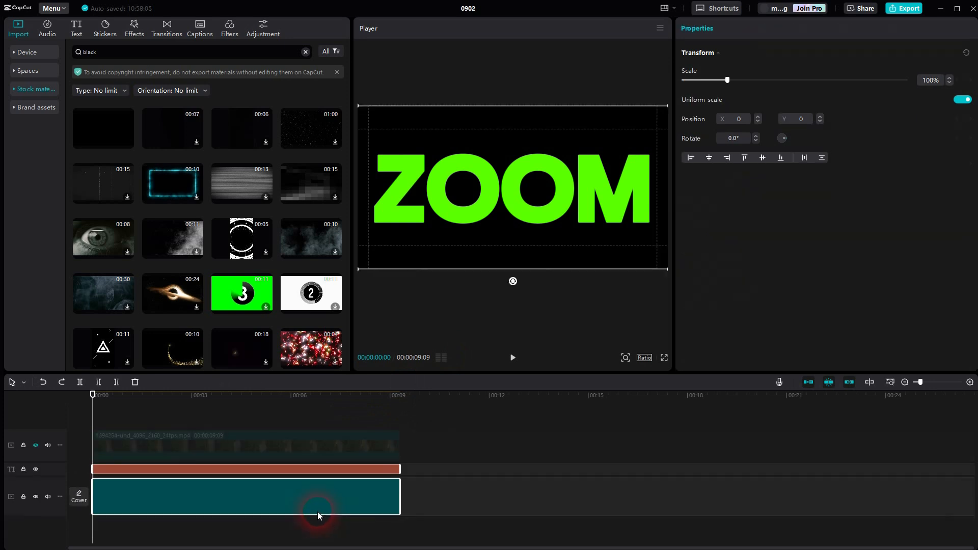
Enlarge the black clip in the preview so that it covers the full width of the frame.
click(435, 499)
click(349, 494)
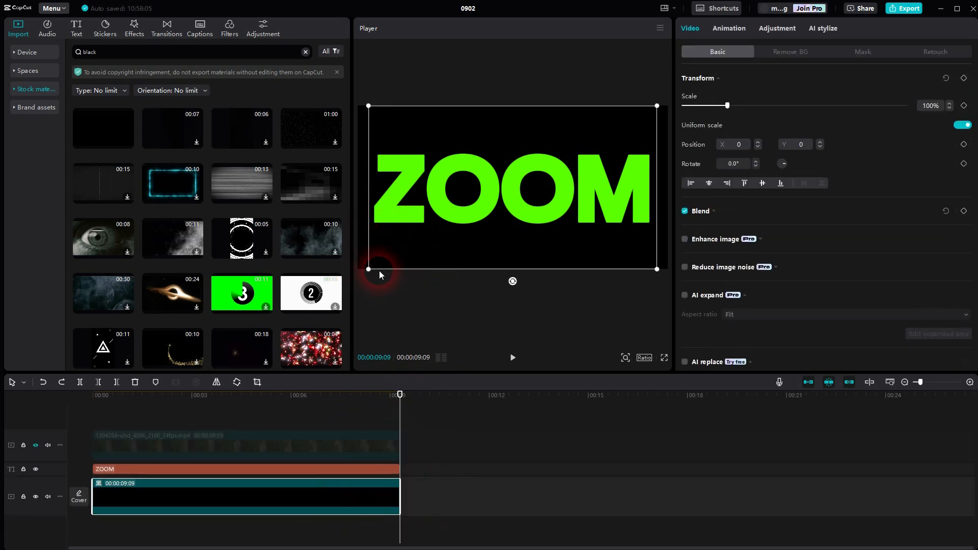
drag(369, 270, 350, 284)
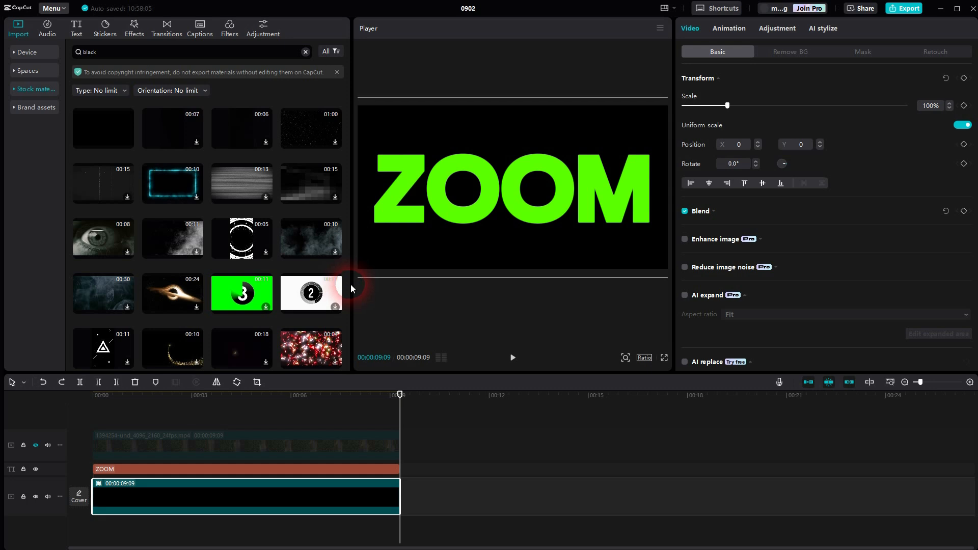
Create a compound clip from the ZOOM text and the enlarged black clip.
drag(419, 474, 378, 488)
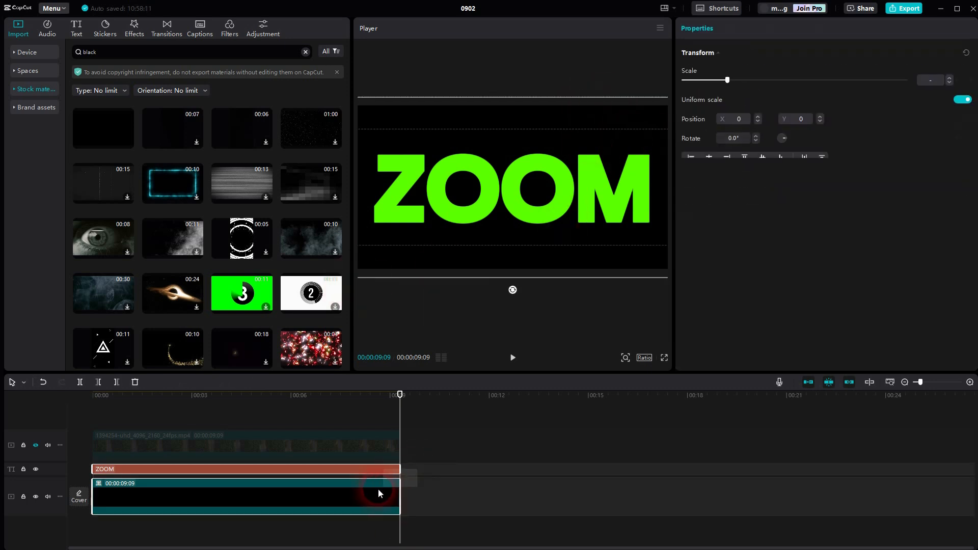
right_click(377, 489)
click(406, 460)
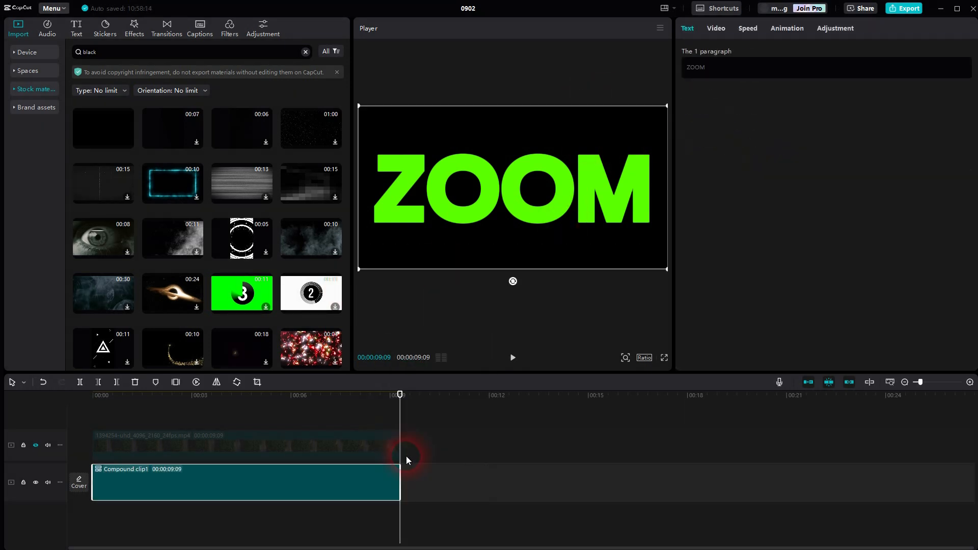
Place the compound clip on the track above the road video, then unhide and select the road video.
drag(200, 482, 170, 408)
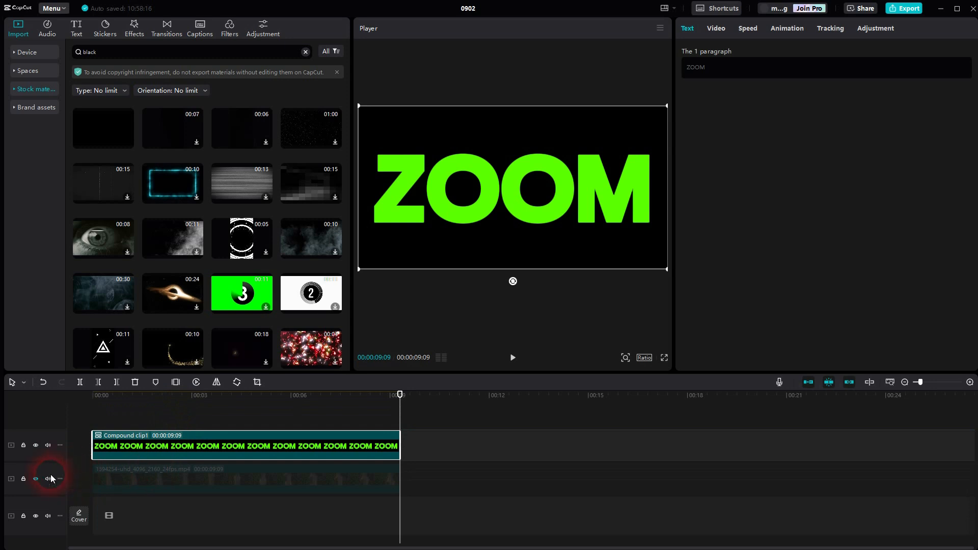
click(35, 478)
click(175, 477)
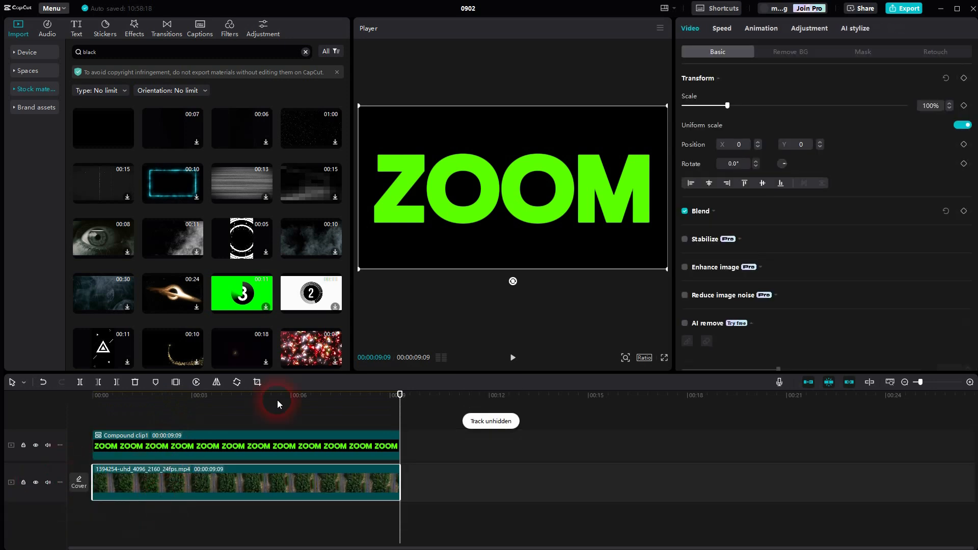
Turn on Chroma key background removal for the ZOOM compound clip.
click(300, 447)
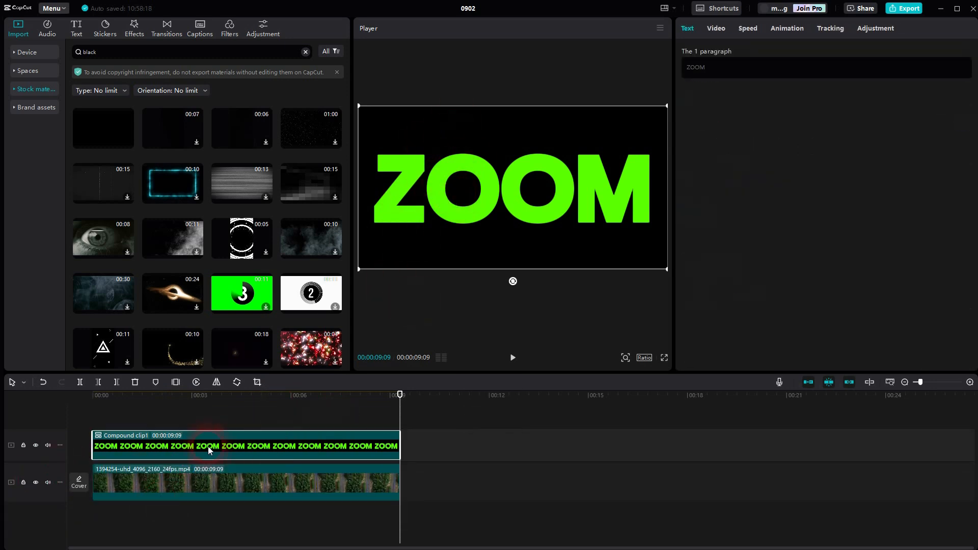
click(759, 148)
click(715, 29)
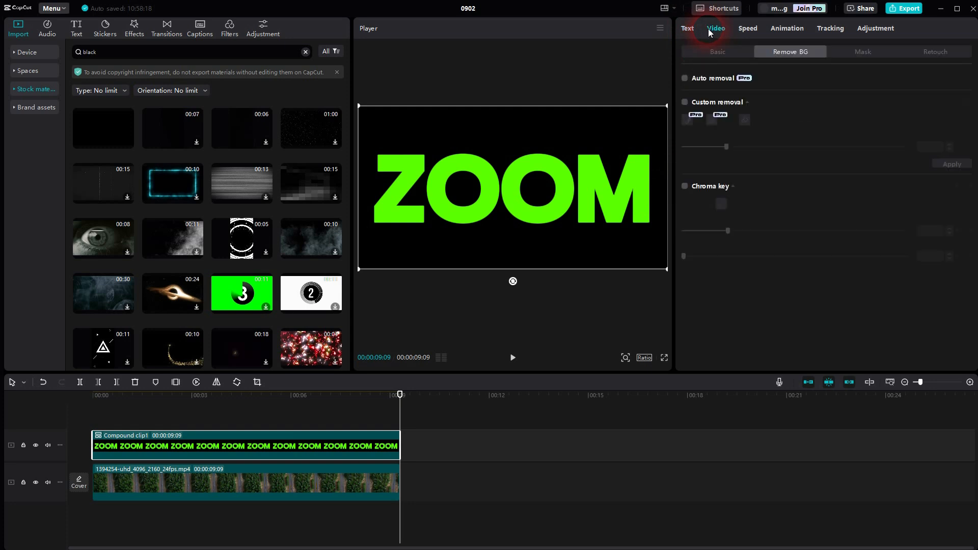
click(718, 52)
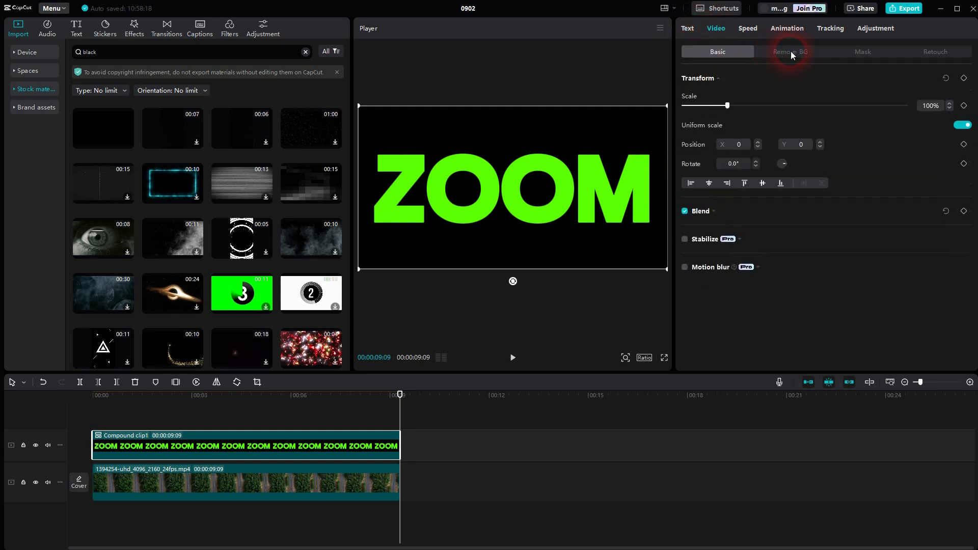
click(791, 51)
click(685, 192)
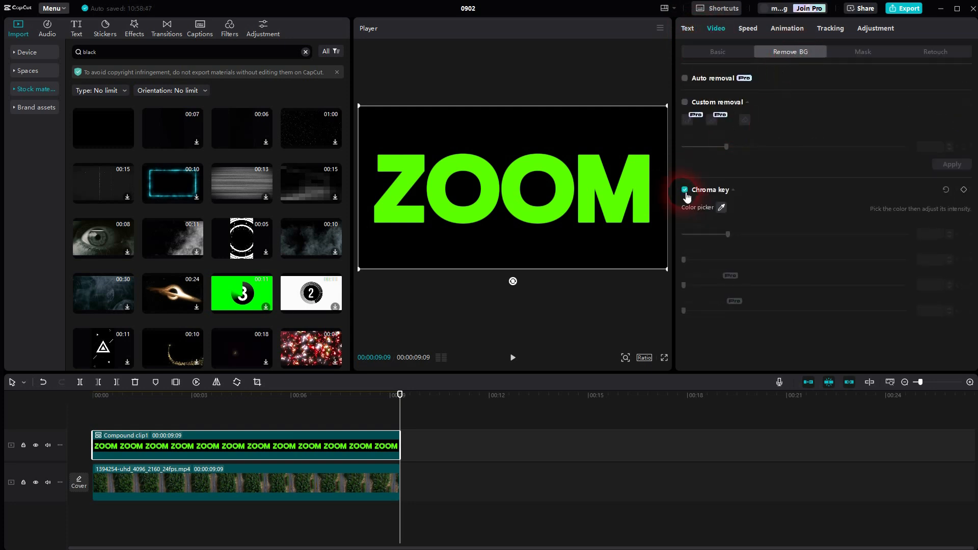
Pick the green of the ZOOM letters as the key color and set the chroma key intensity to 58.
click(720, 211)
click(630, 195)
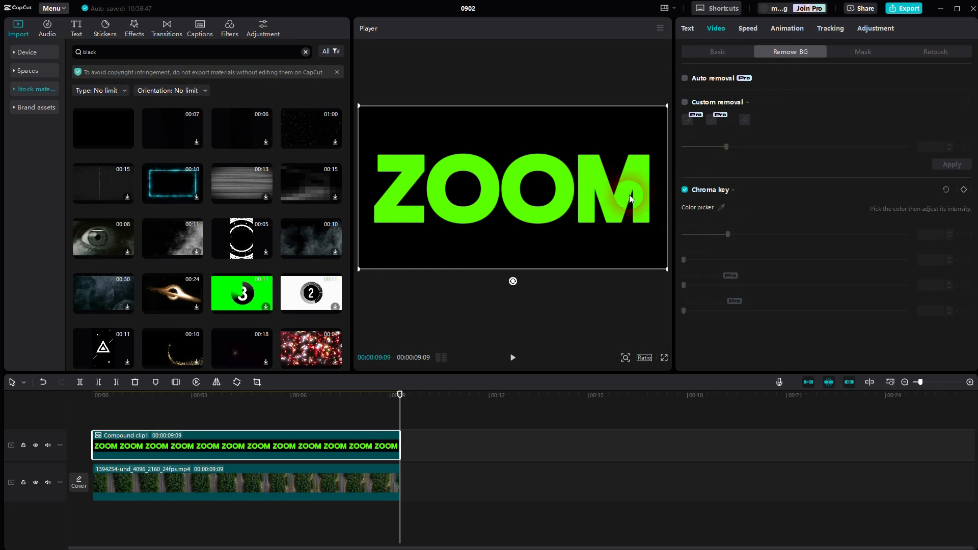
click(722, 208)
click(589, 176)
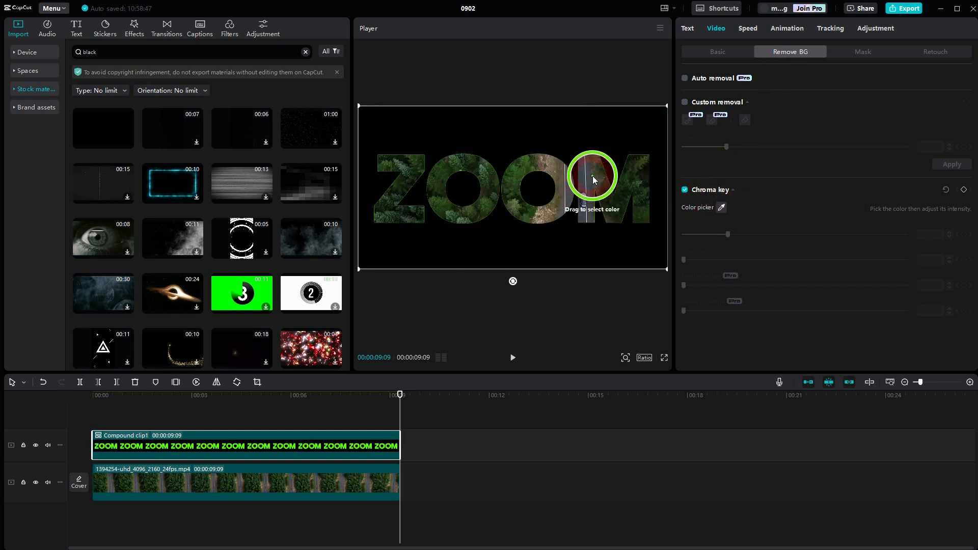
click(592, 176)
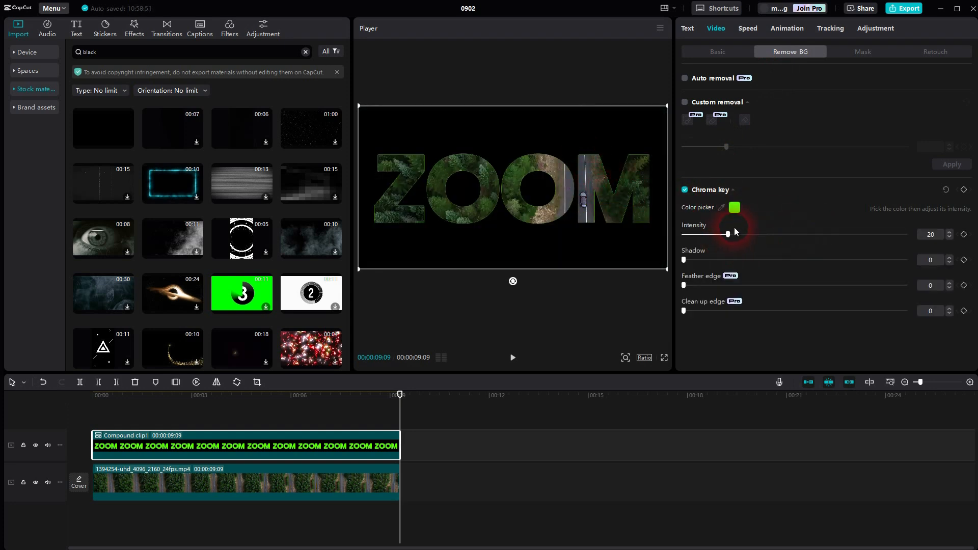
drag(728, 235, 802, 236)
mouse_move(684, 260)
mouse_down()
mouse_move(758, 267)
mouse_move(670, 270)
mouse_up()
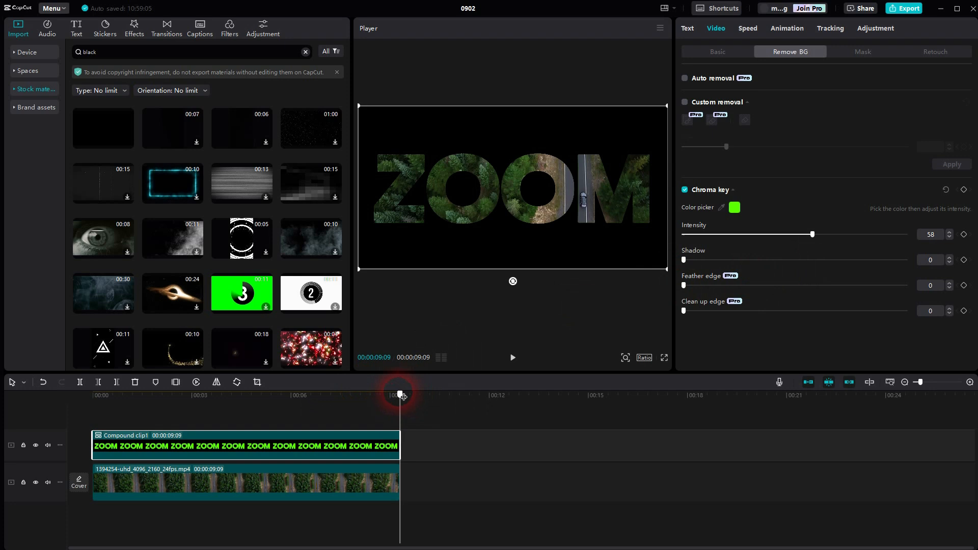
Play the video from the start to check the road footage through the keyed letters.
drag(400, 393, 64, 422)
click(513, 357)
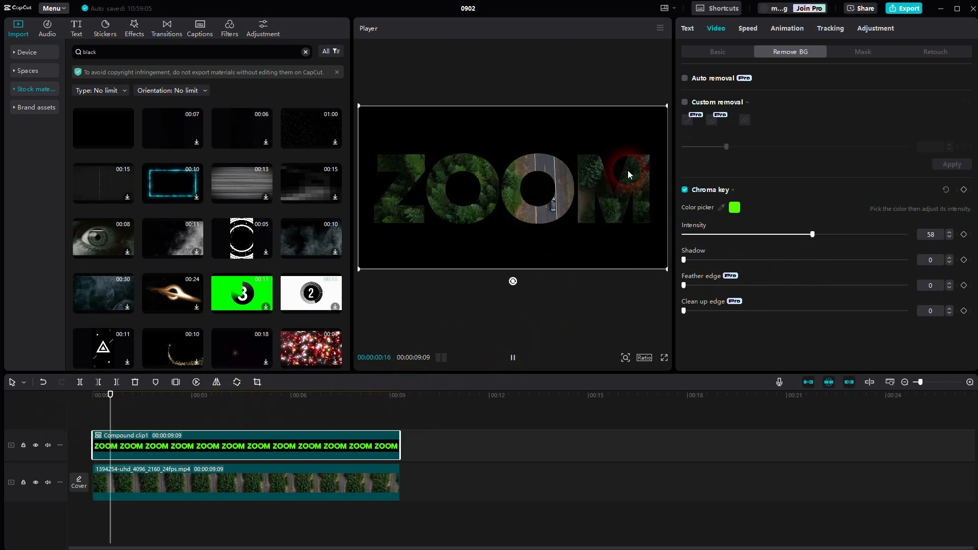
click(512, 357)
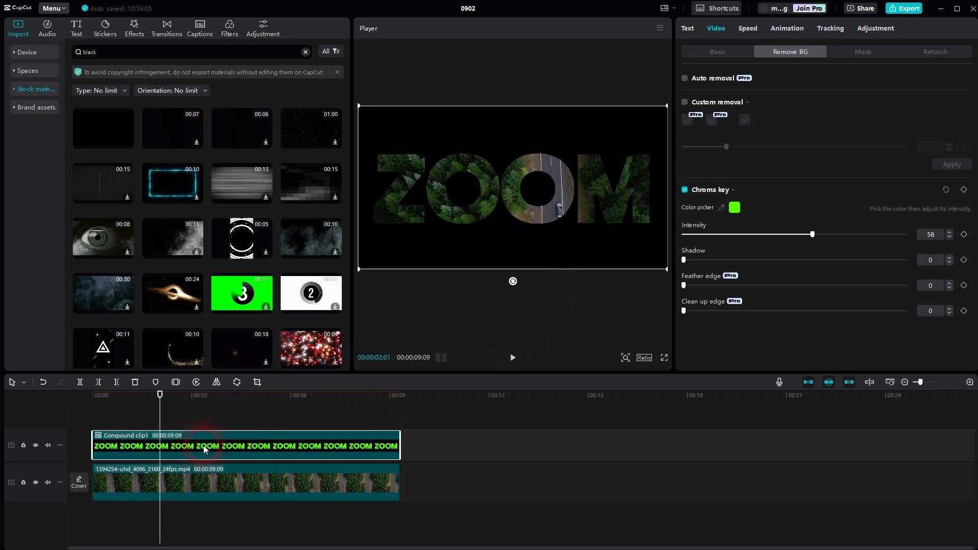
Add a 100% scale keyframe to the compound clip at 00:00:02:26.
click(729, 51)
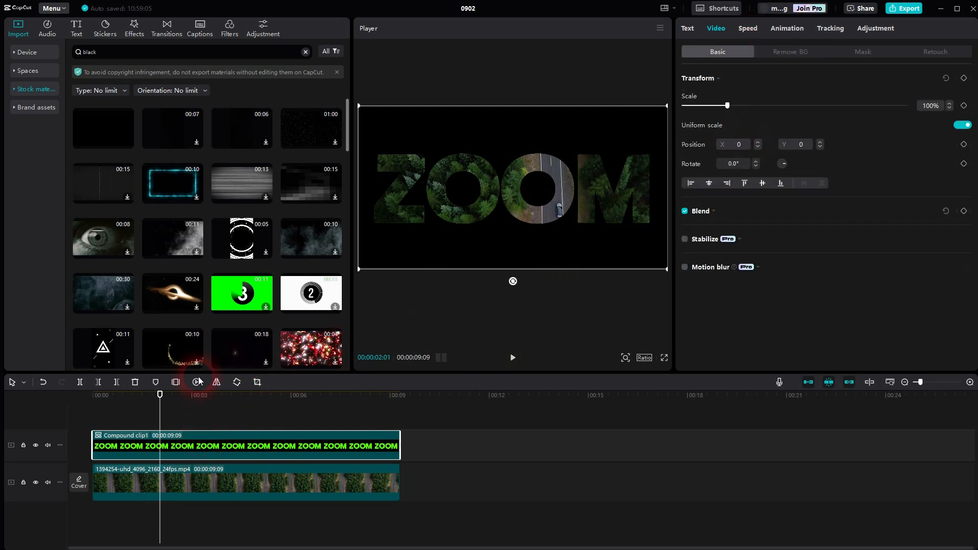
drag(163, 406, 193, 419)
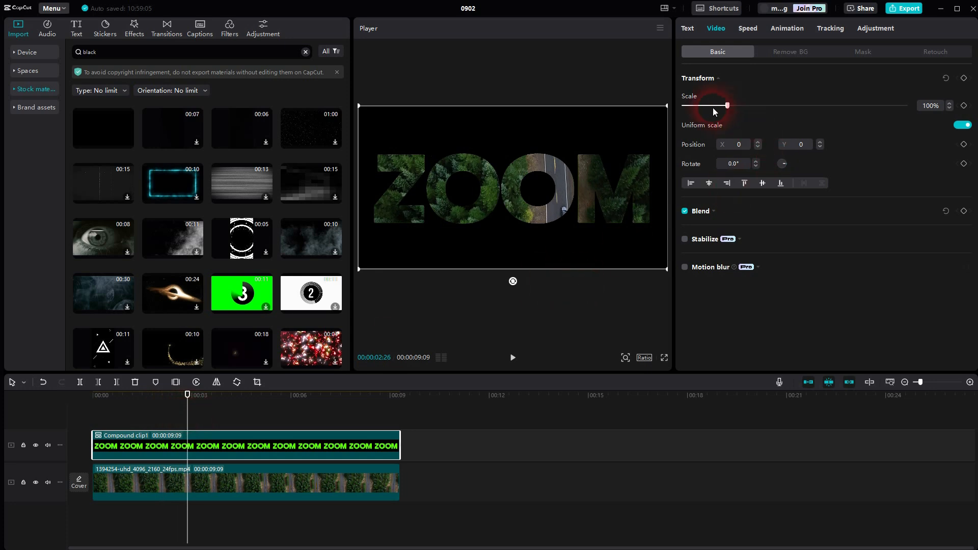
click(965, 106)
Set the compound clip's scale to 250% in a second keyframe at 00:00:06:01.
drag(194, 412, 293, 405)
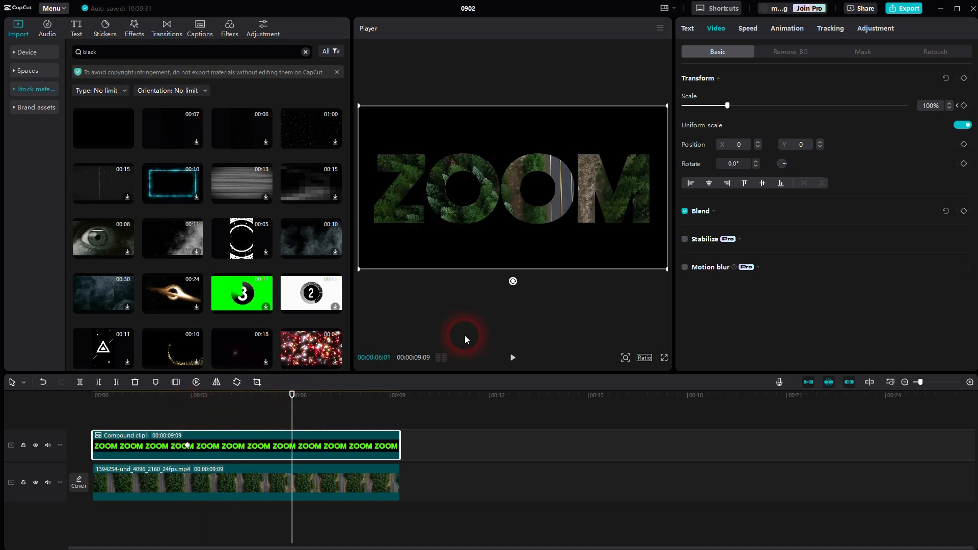
drag(727, 105, 783, 105)
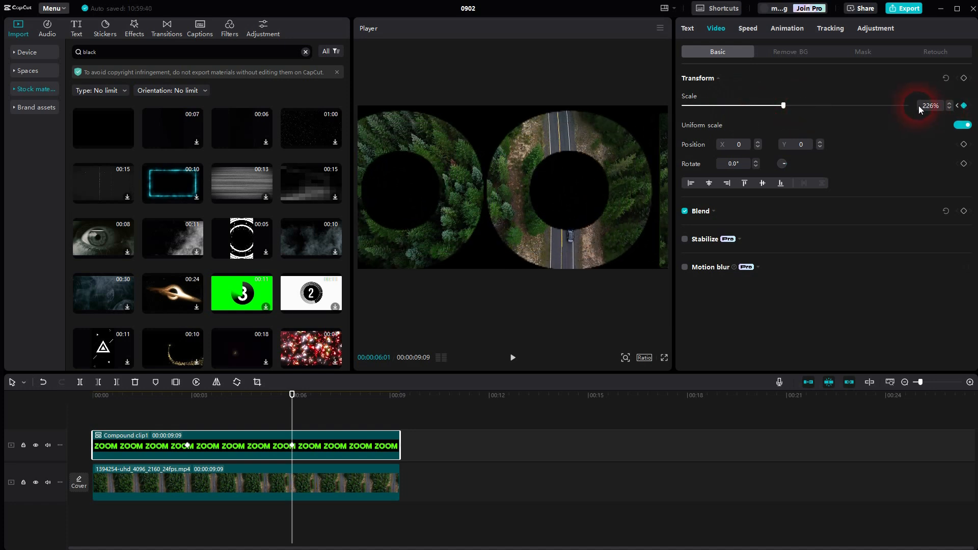
click(961, 106)
text(250)
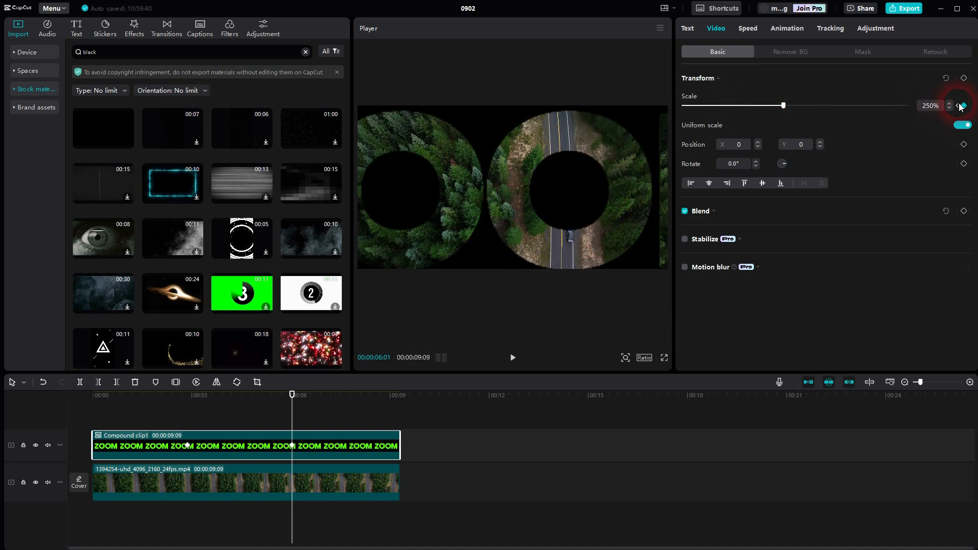
key(Return)
Play the zoom animation from before the first scale keyframe to check it.
drag(296, 431, 141, 429)
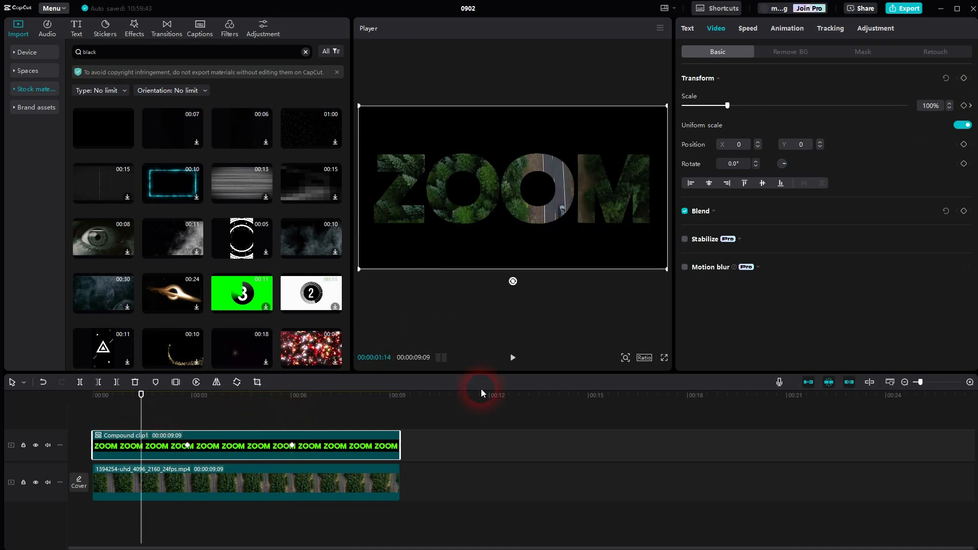
click(513, 358)
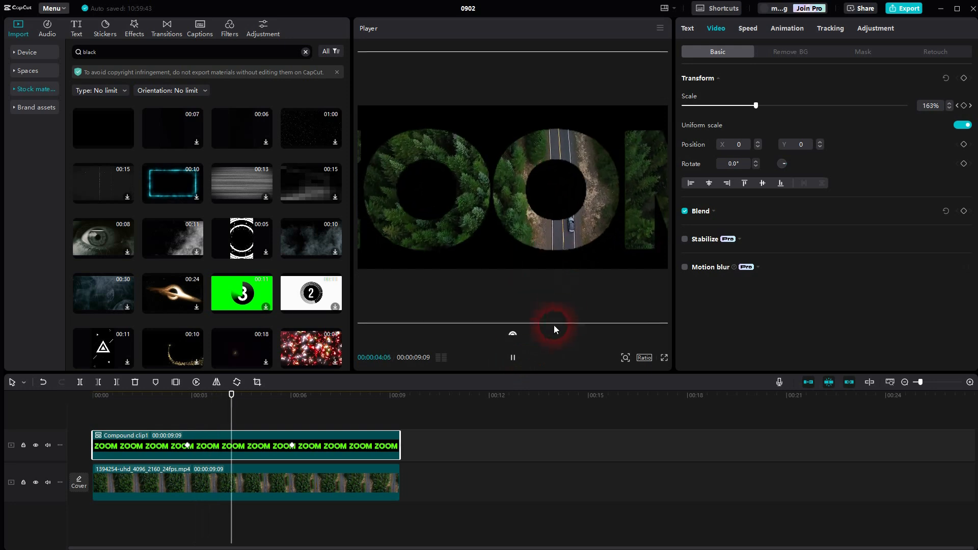
click(514, 358)
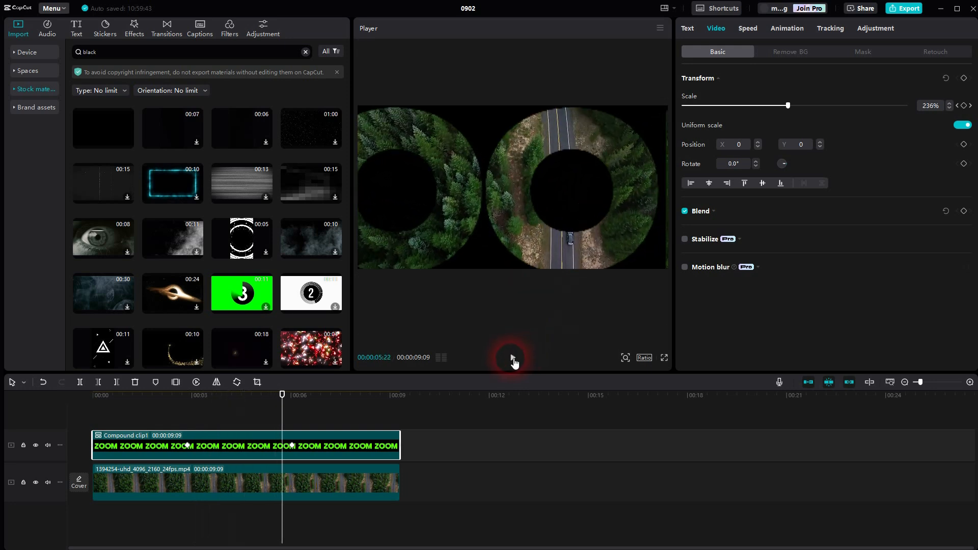
Move the compound clip's ending scale keyframe to 00:00:05:22 and replay the zoom from the first keyframe.
click(283, 446)
drag(282, 445, 189, 416)
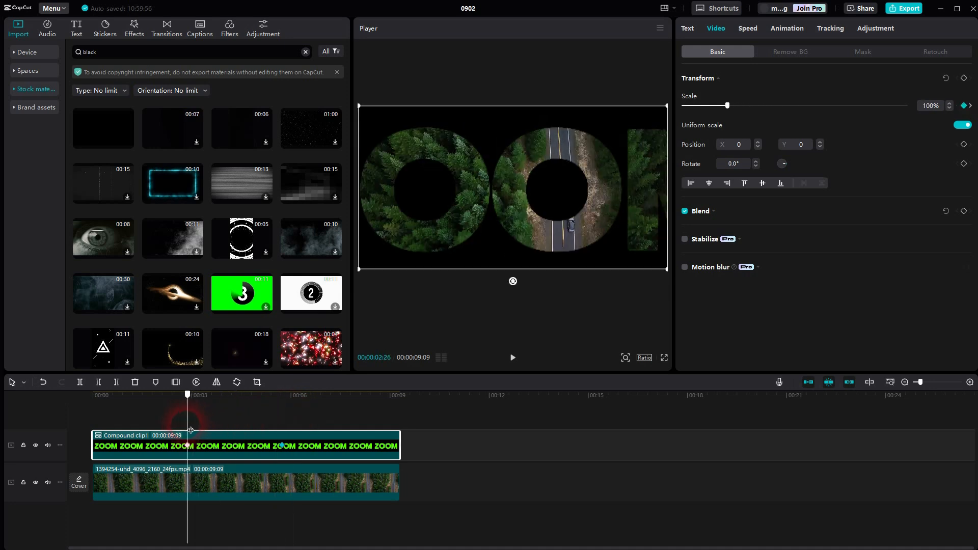
click(513, 357)
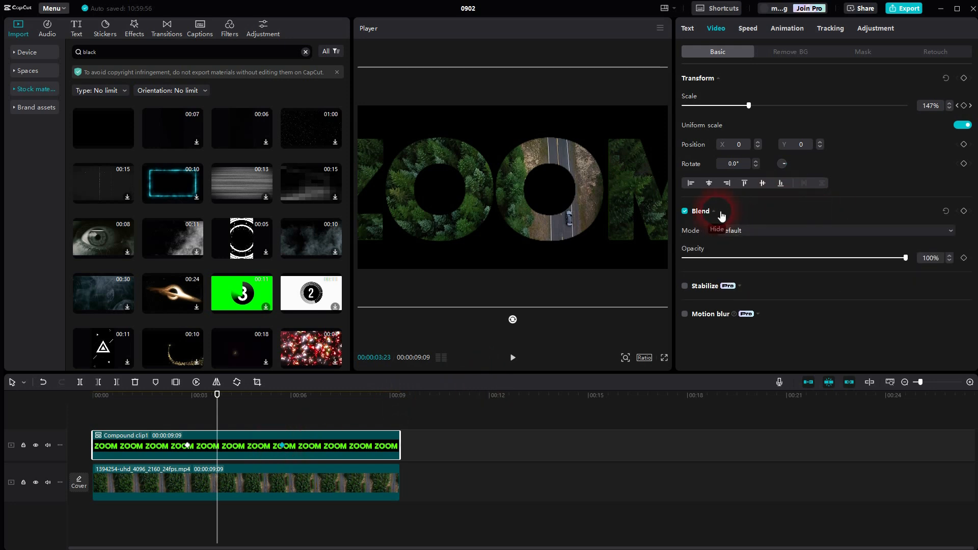
Keyframe the compound clip's opacity to fade from 100% at 00:00:03:23 to 0% at 00:00:05:22.
click(963, 258)
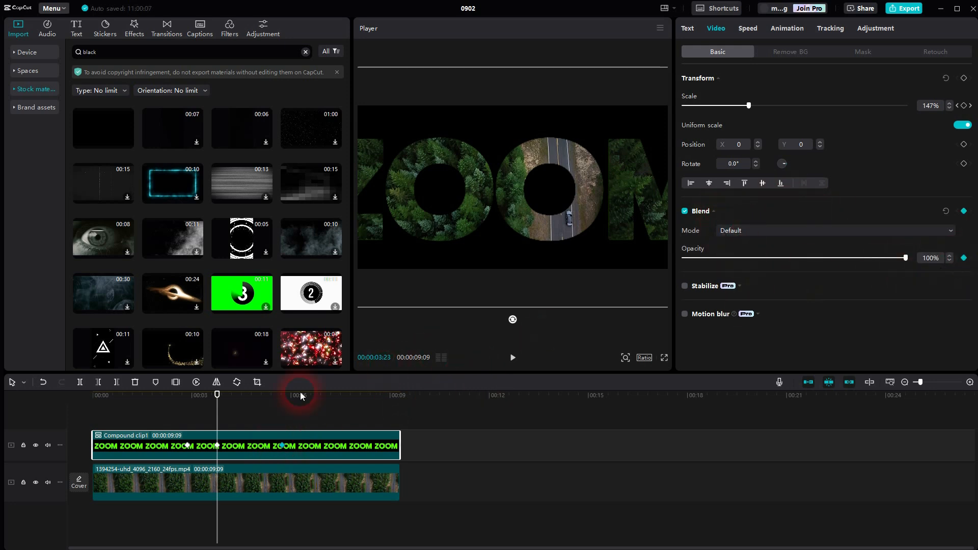
drag(224, 418, 289, 421)
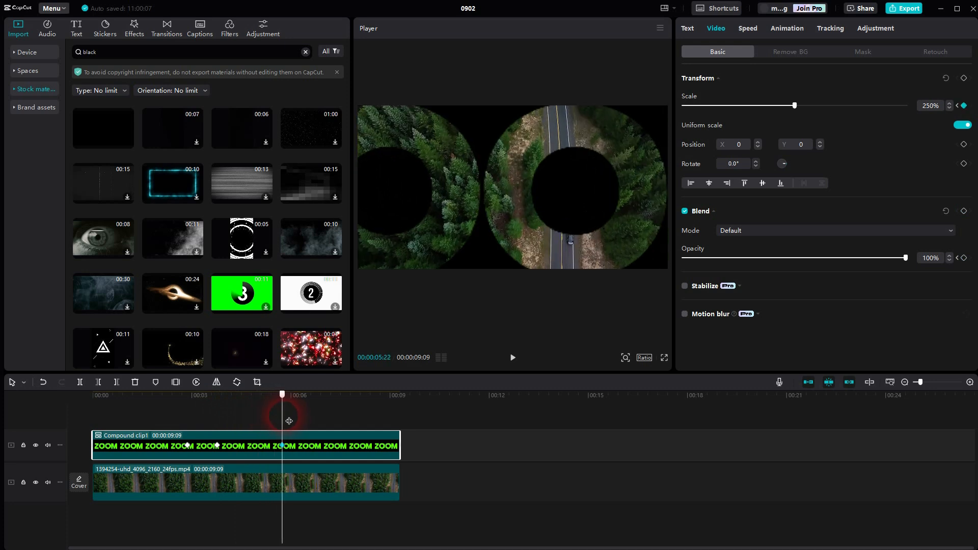
click(933, 257)
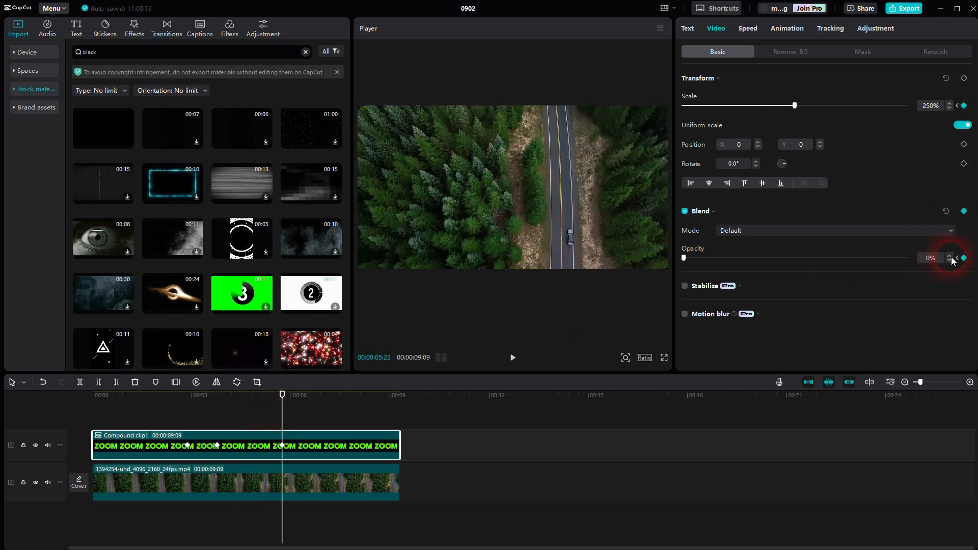
Play the combined zoom and fade from the start of the timeline, and reselect the compound clip.
drag(288, 420, 87, 414)
click(146, 483)
click(512, 363)
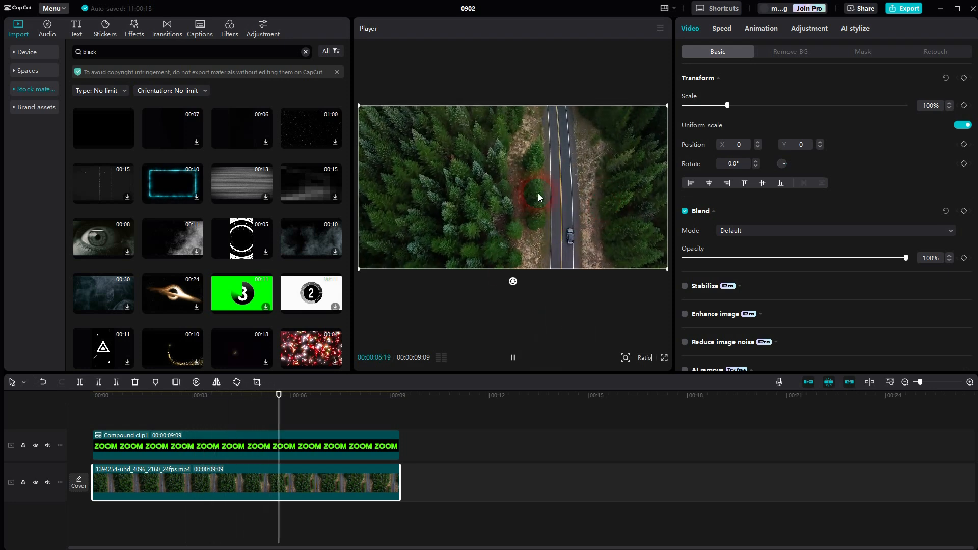
click(513, 357)
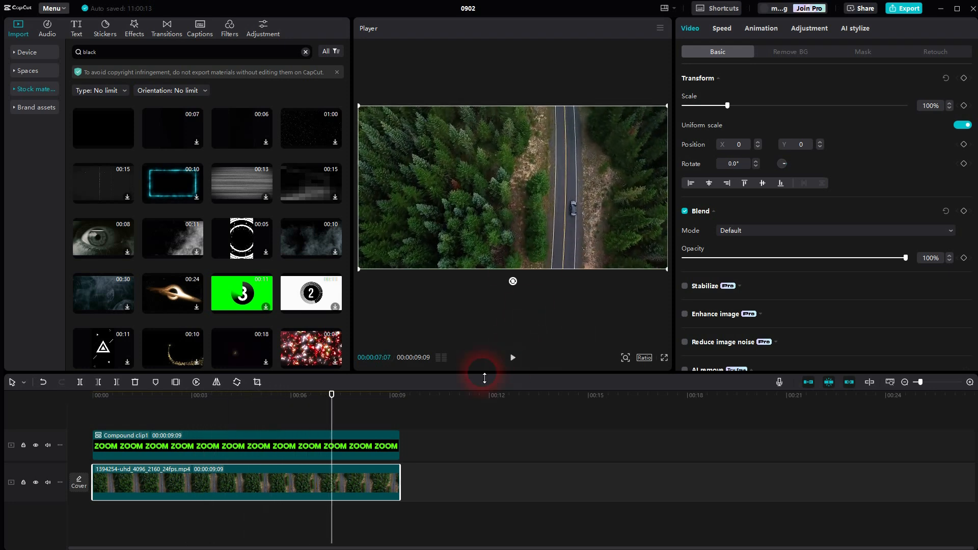
click(310, 451)
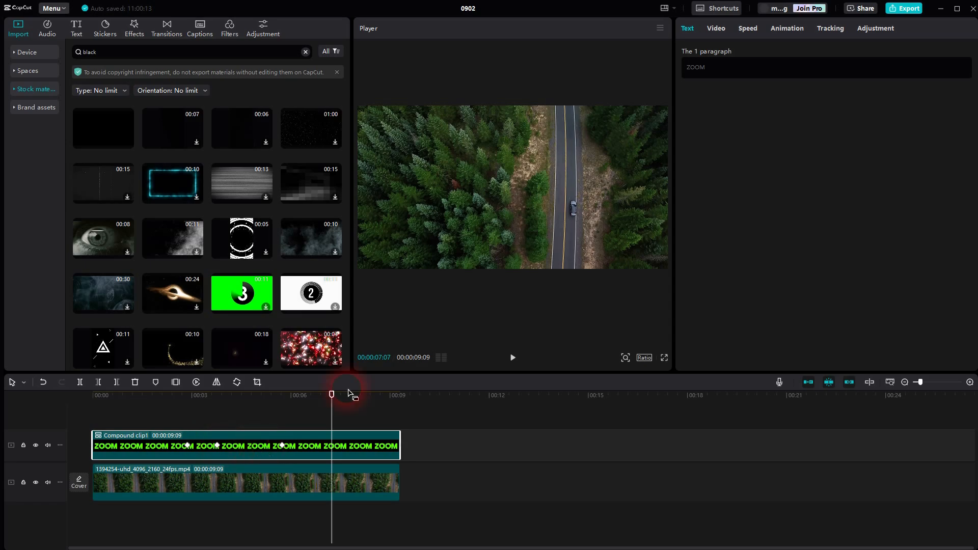